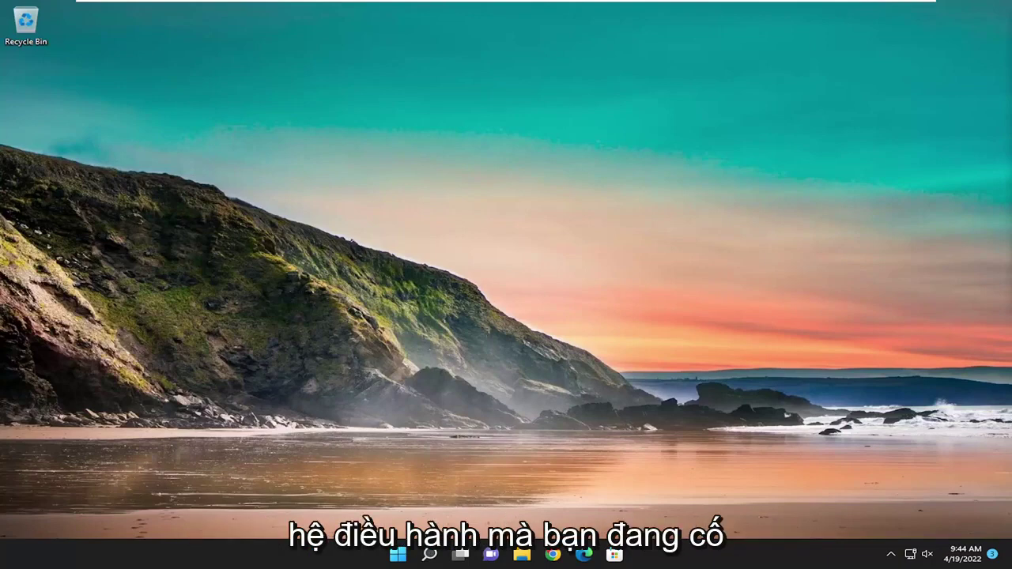
Search Google for 'windows 11 requirements' in Chrome
left_click(554, 556)
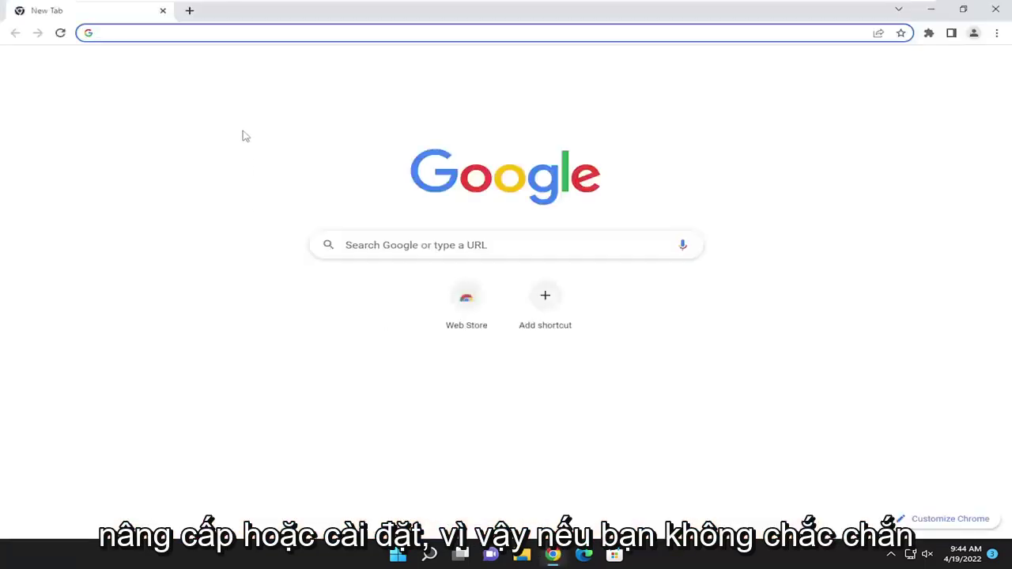
type("google.com")
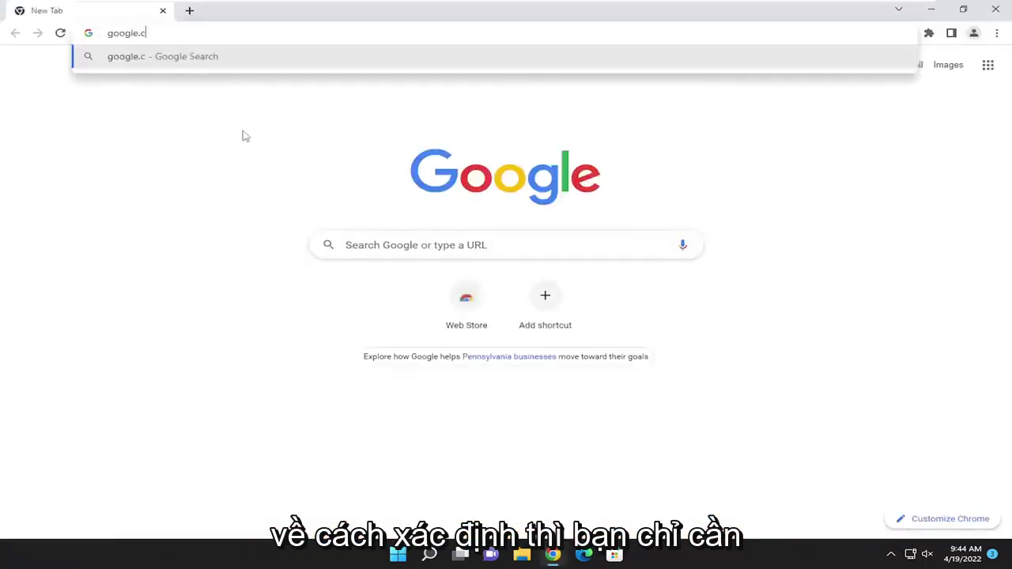
key("Return")
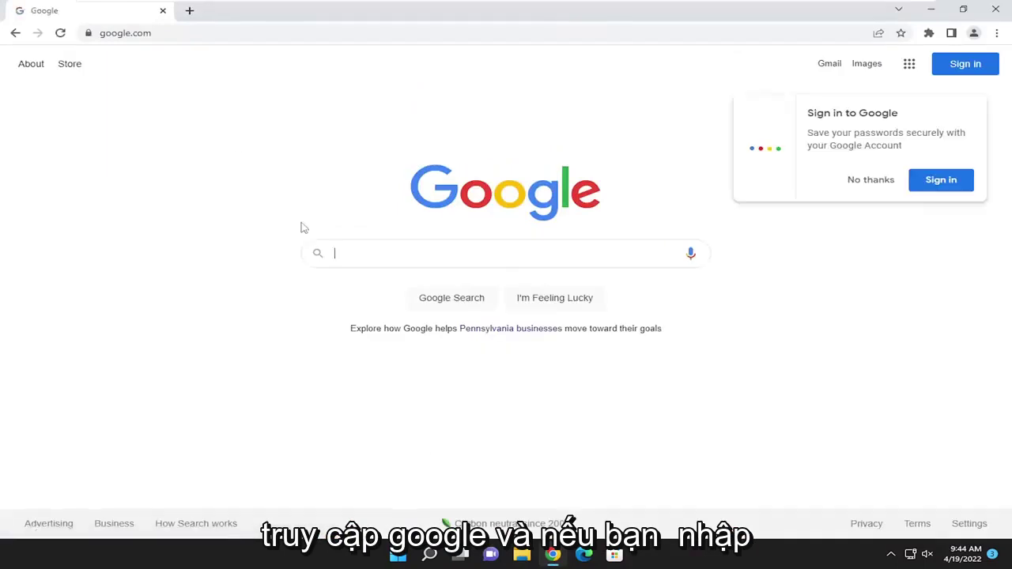
type("windows 11 r")
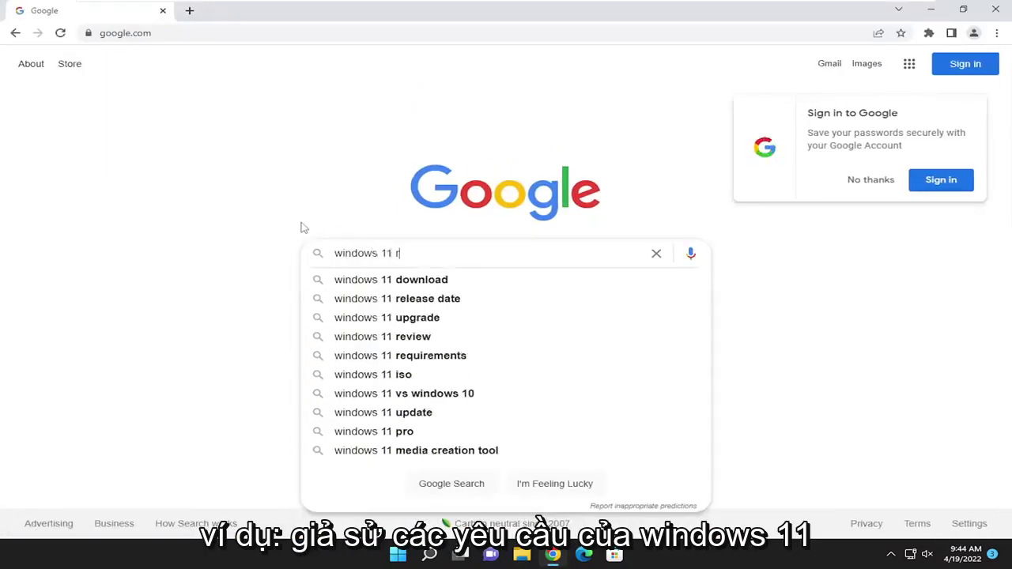
type("equirements")
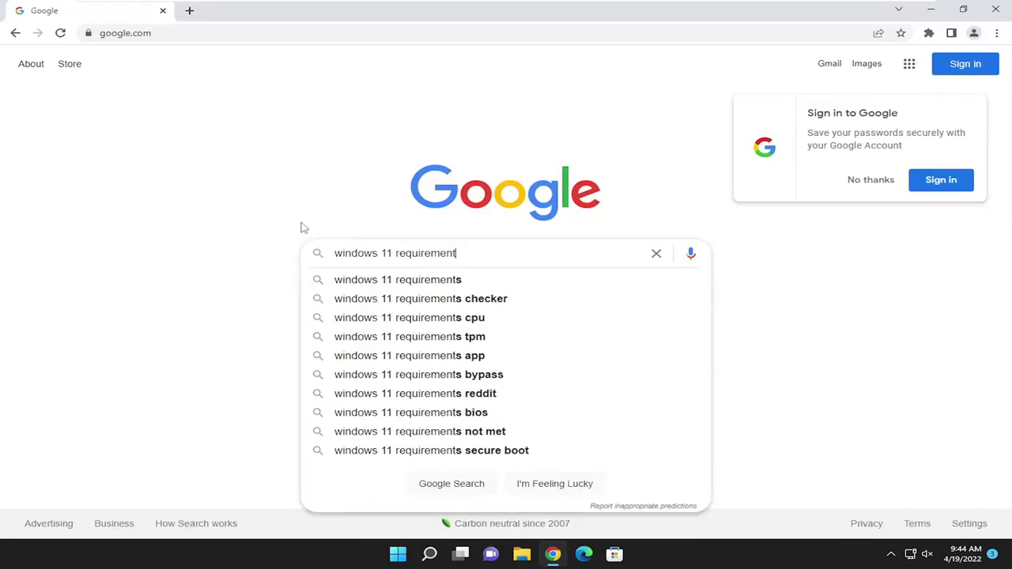
key("Return")
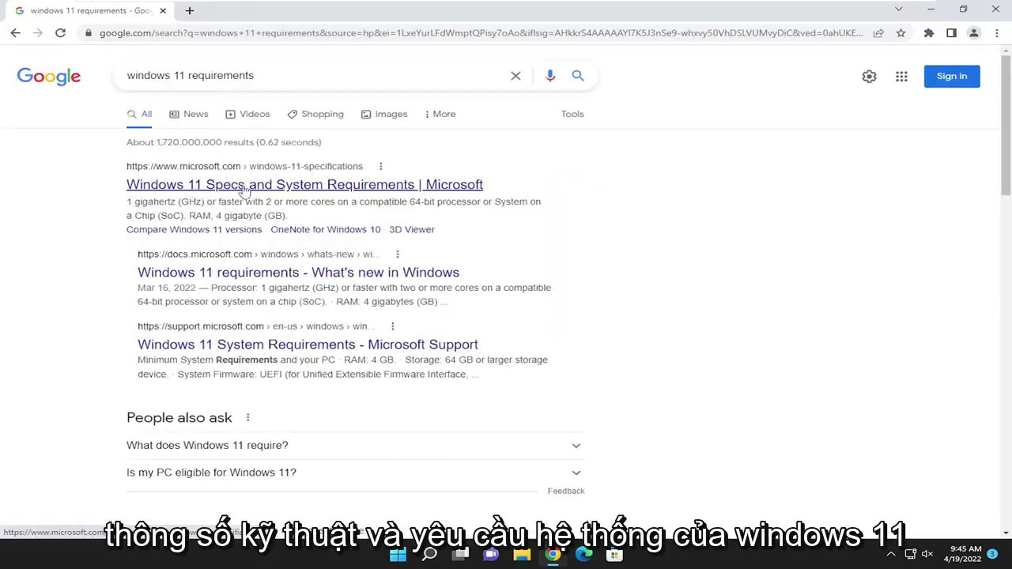
Open Microsoft's Windows 11 specs page and review its system requirements table
left_click(282, 186)
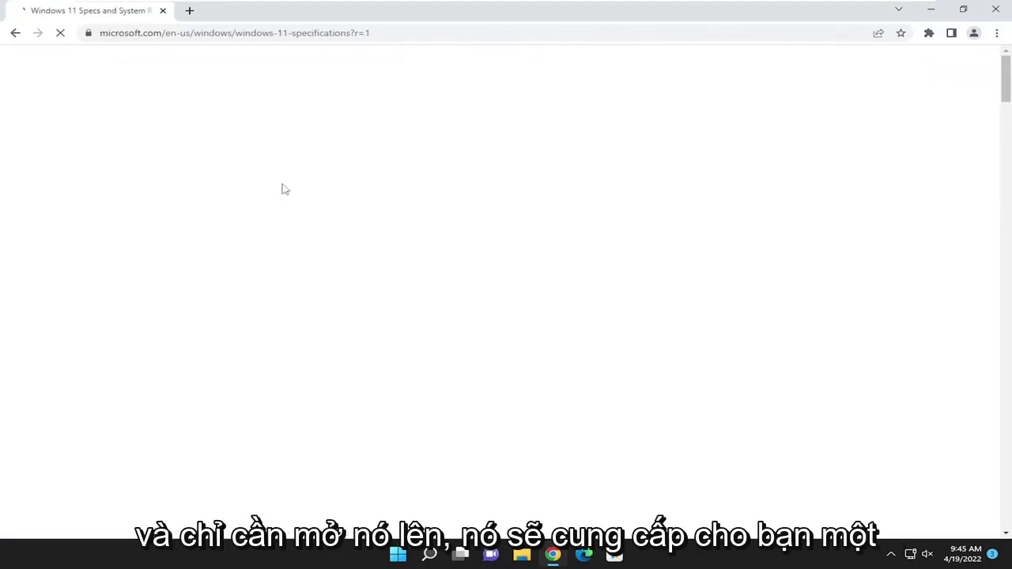
scroll(289, 196, "down", 5)
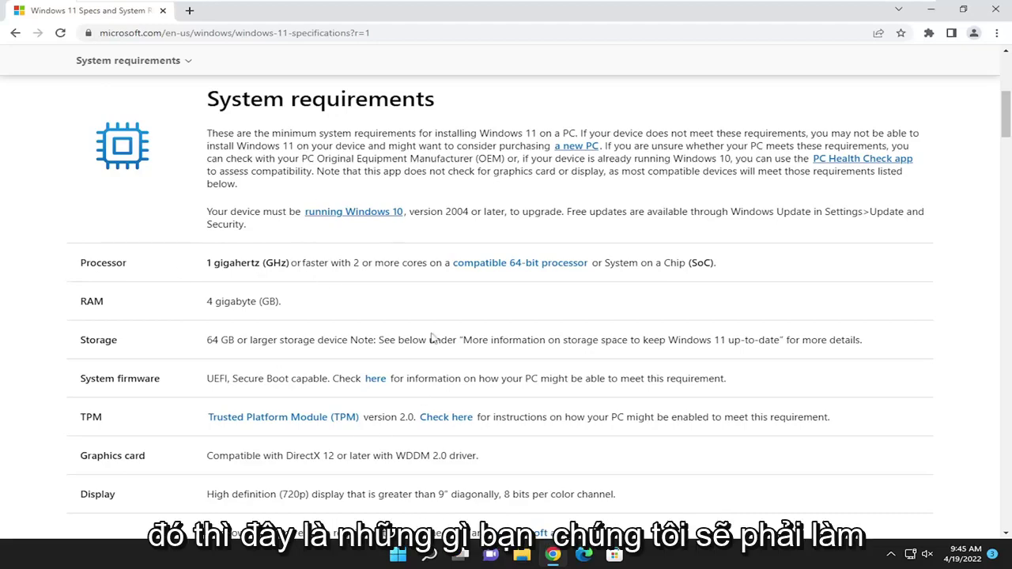
scroll(275, 362, "down", 2)
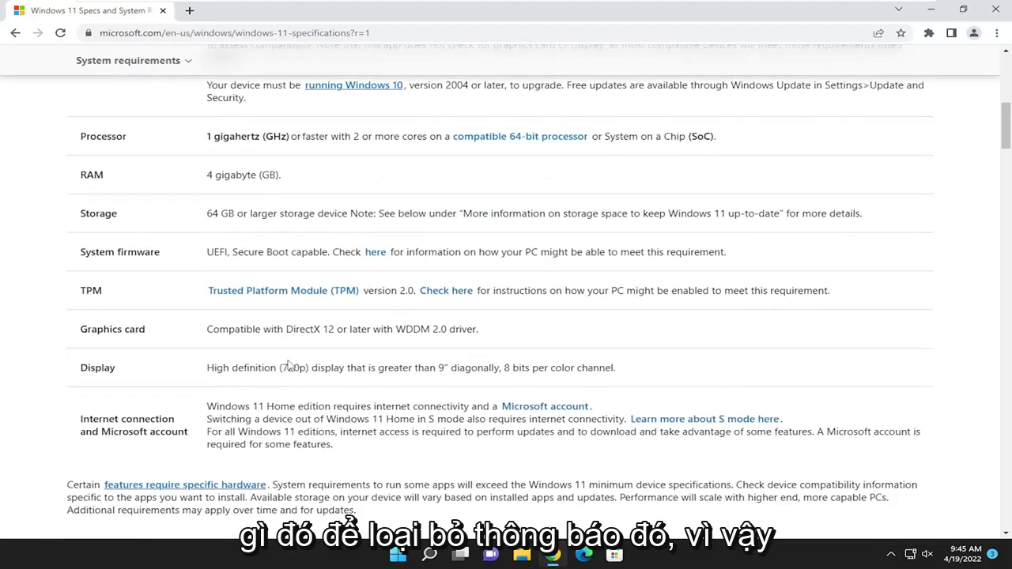
scroll(271, 384, "up", 1)
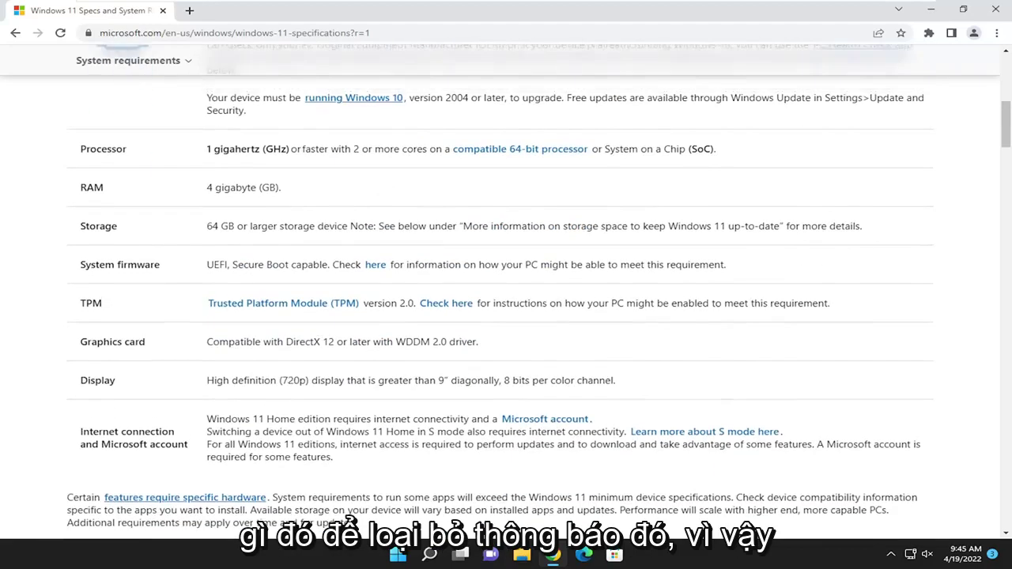
scroll(234, 187, "up", 2)
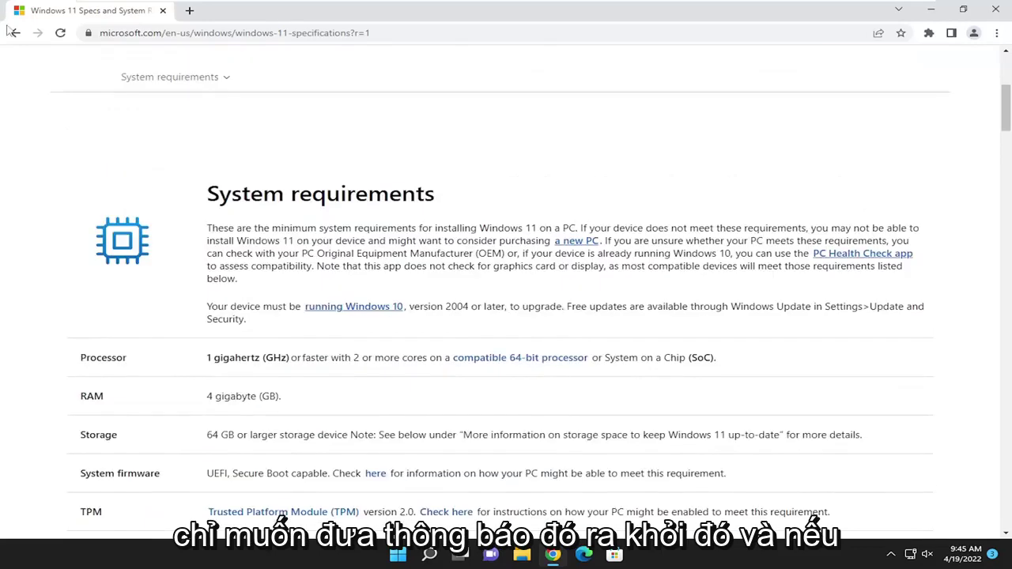
Go back to the results and change the search to 'windows 10 requirements'
left_click(15, 33)
double_click(178, 76)
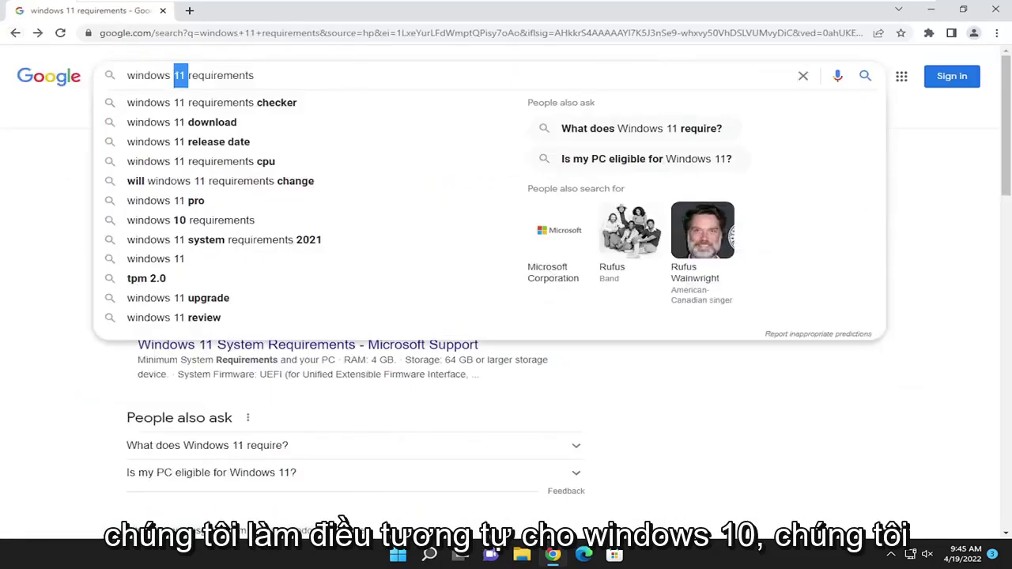
type("10")
key("Return")
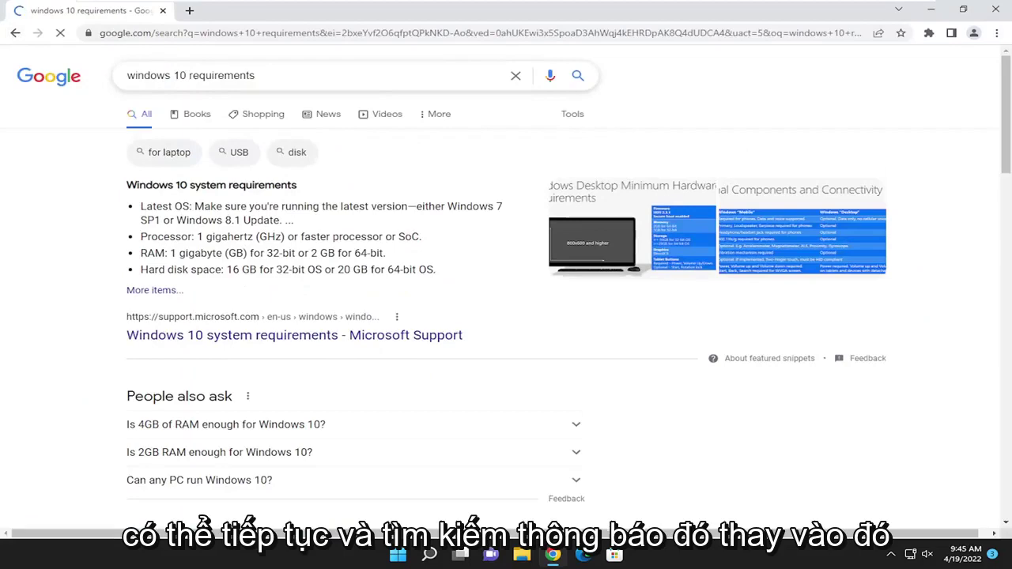
Review Microsoft Support's Windows 10 system requirements page, then close Chrome
scroll(228, 207, "down", 2)
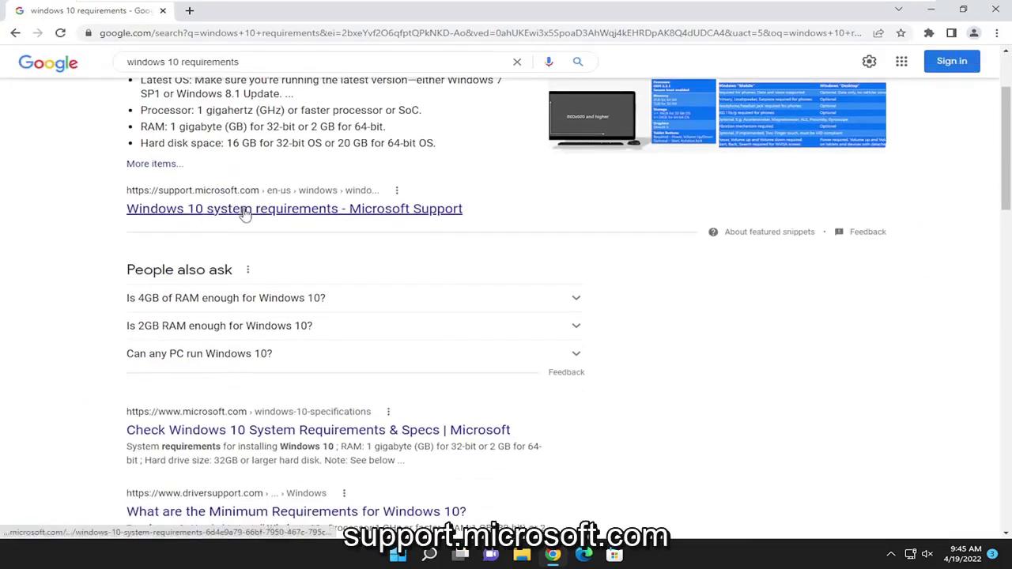
left_click(245, 209)
scroll(237, 210, "down", 2)
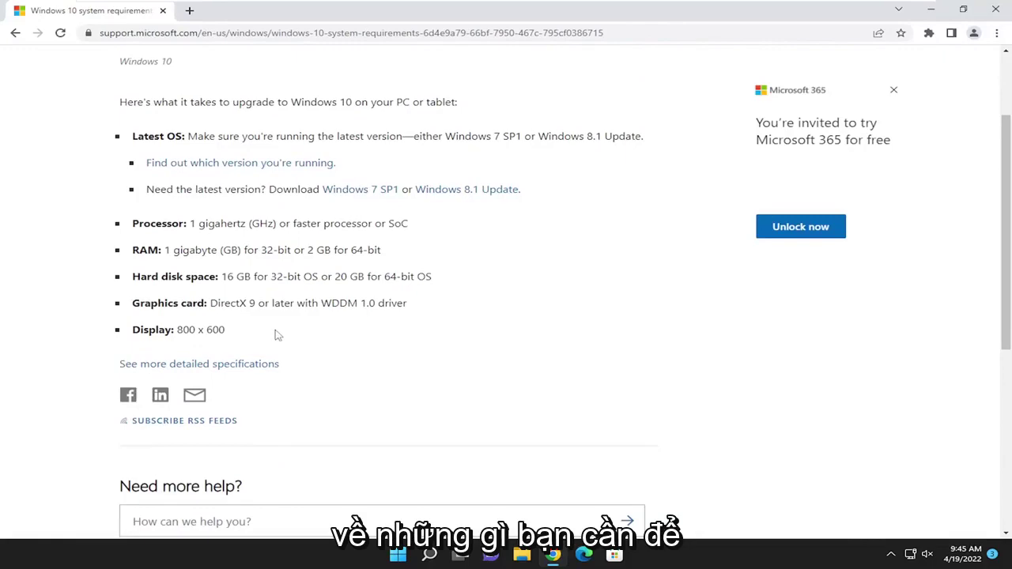
scroll(277, 336, "up", 1)
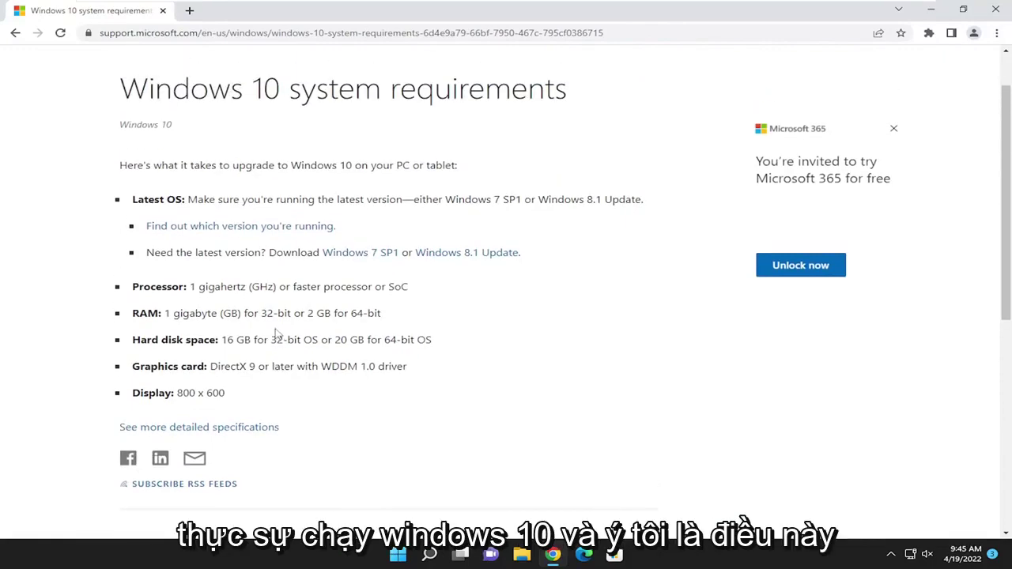
left_click(12, 33)
scroll(158, 62, "up", 2)
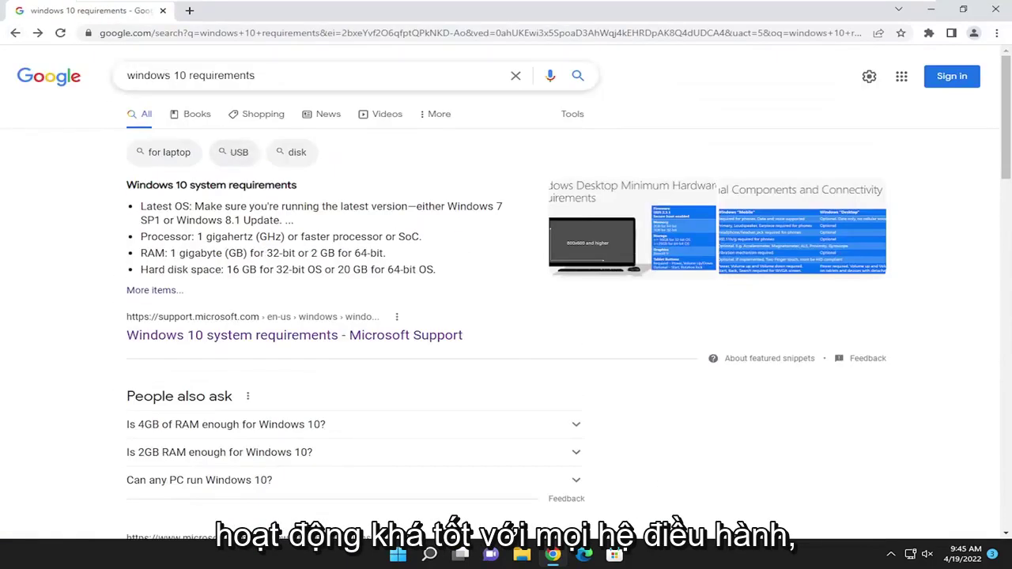
left_click(996, 10)
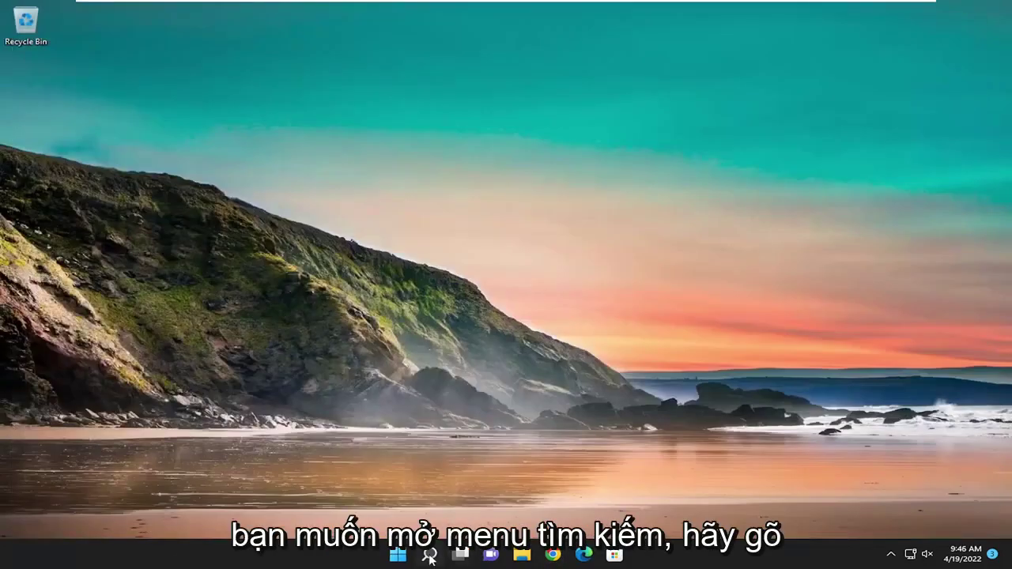
Run the Windows Update troubleshooter from Troubleshoot > Other troubleshooters, then close Settings
left_click(430, 556)
type("troublesho")
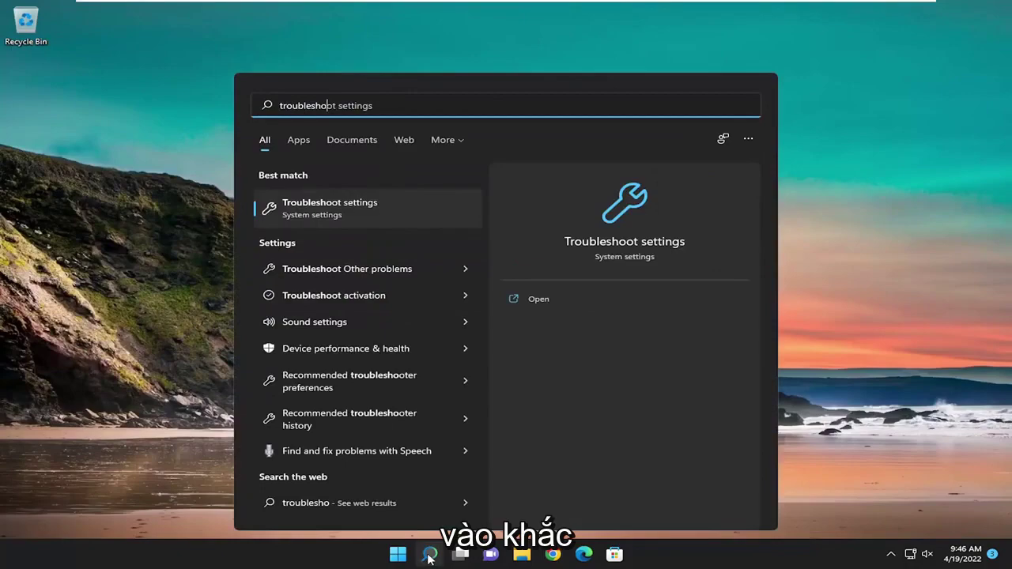
type("ot")
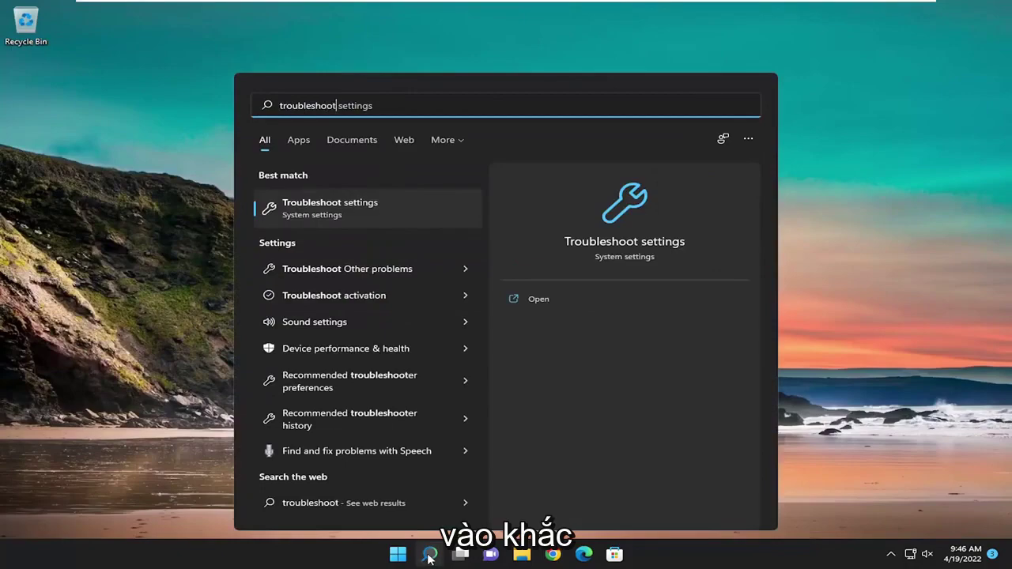
left_click(327, 205)
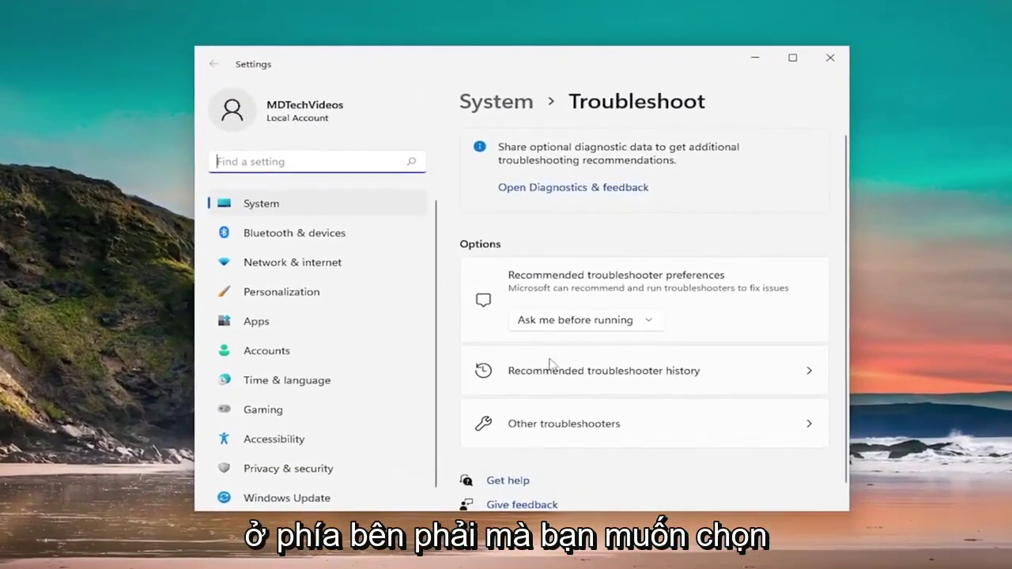
scroll(551, 364, "down", 1)
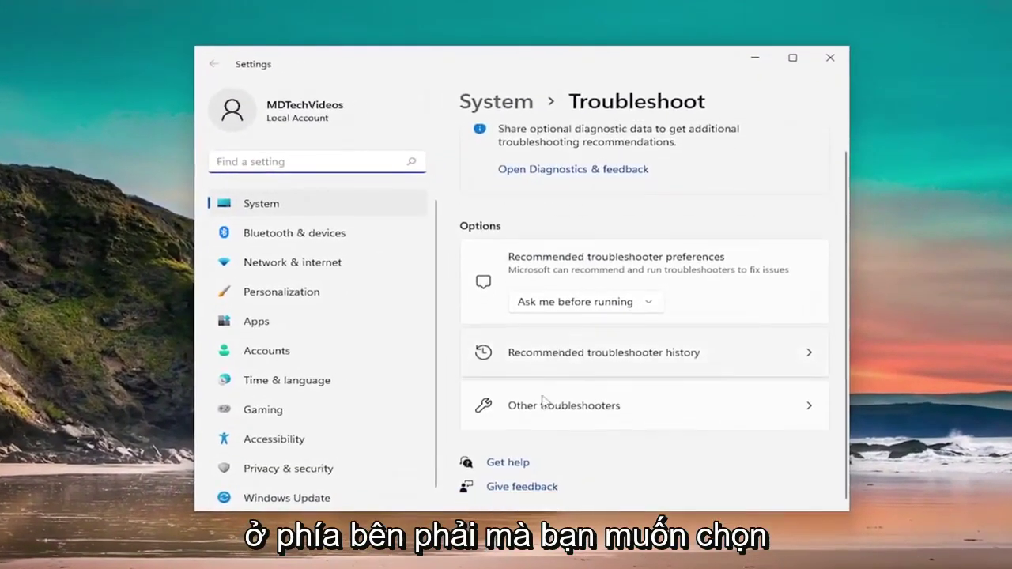
left_click(583, 414)
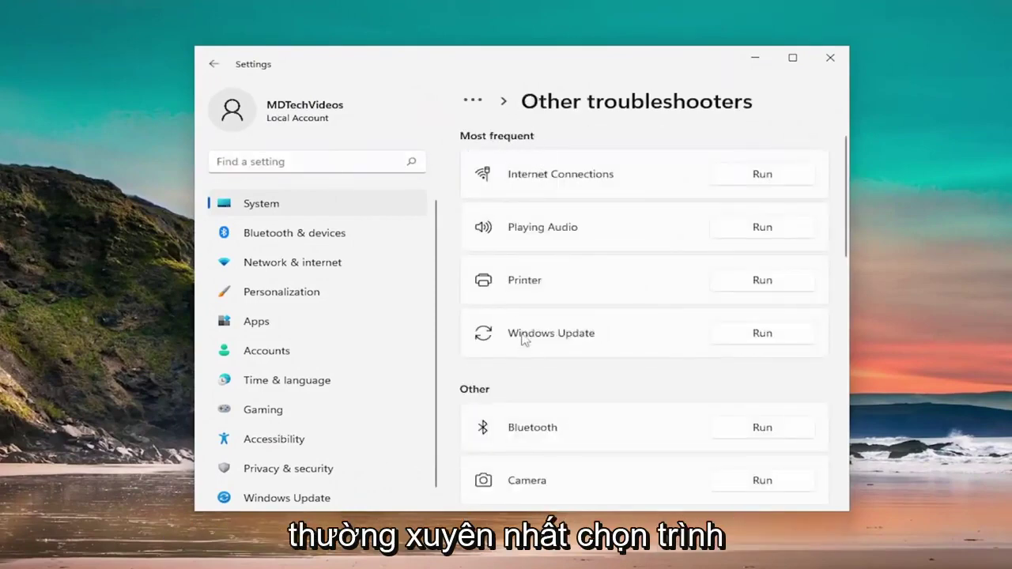
left_click(762, 333)
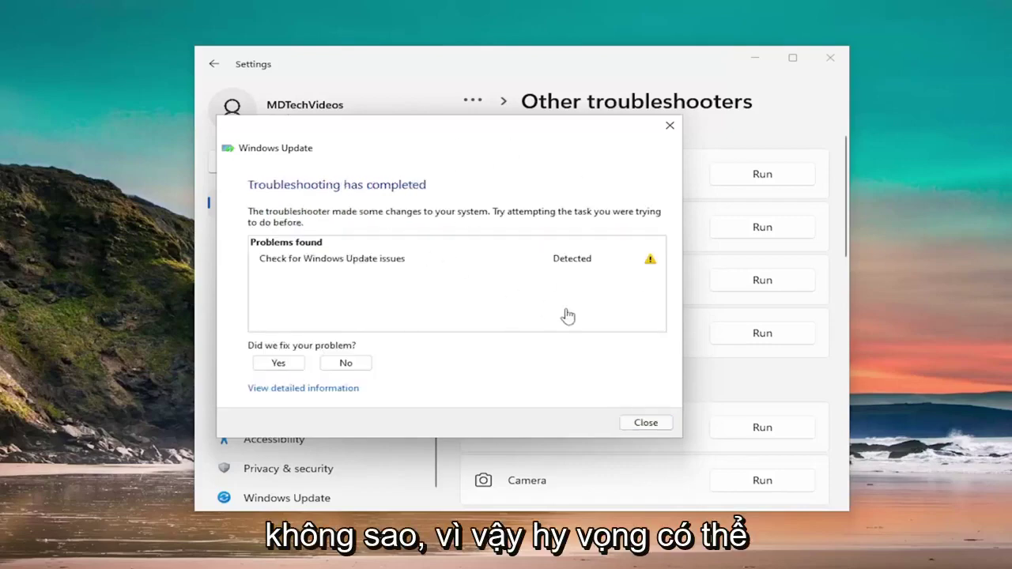
left_click(638, 424)
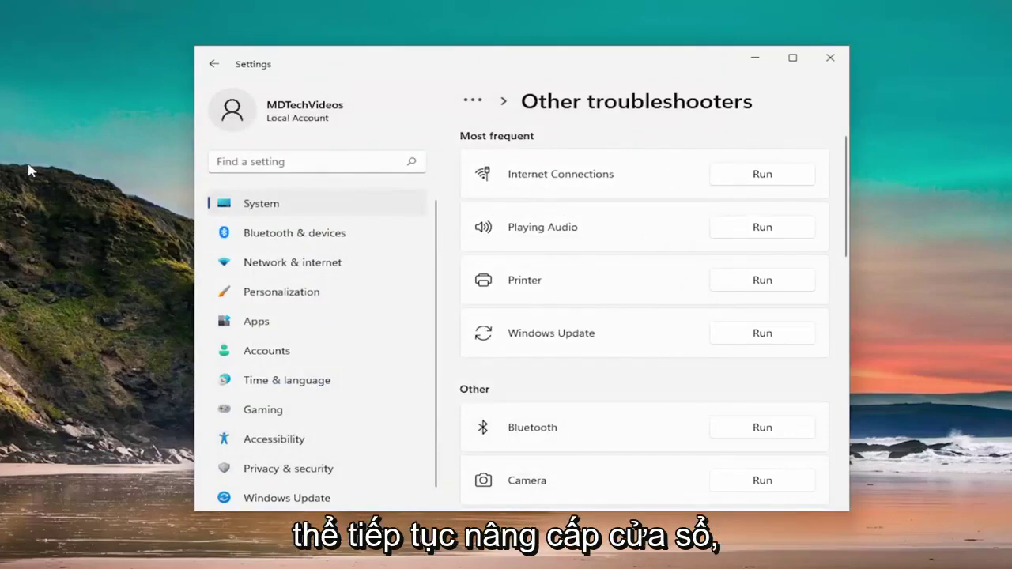
left_click(830, 57)
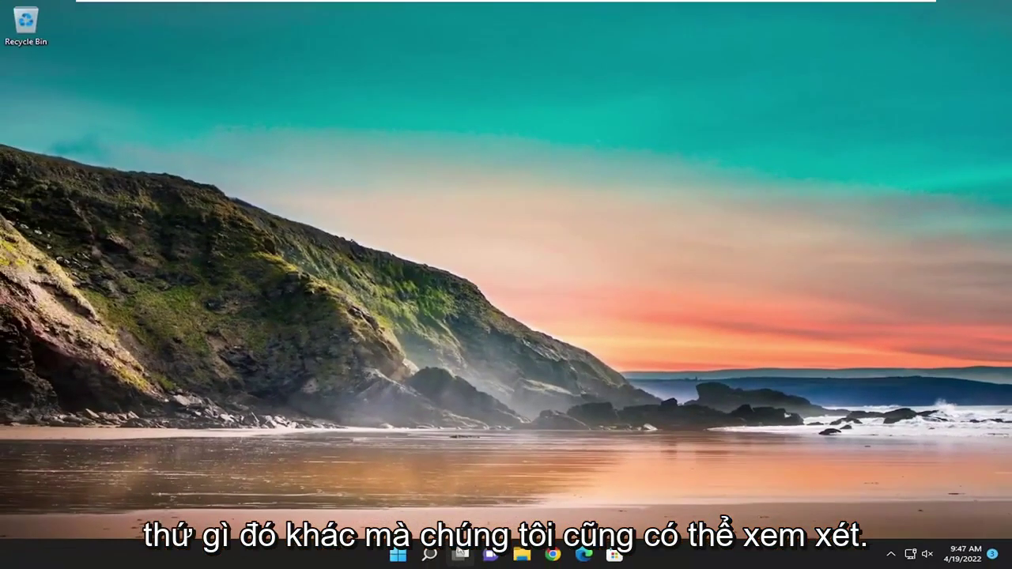
Launch Command Prompt as administrator via a 'cmd' search, approving the UAC prompt
mouse_move(461, 553)
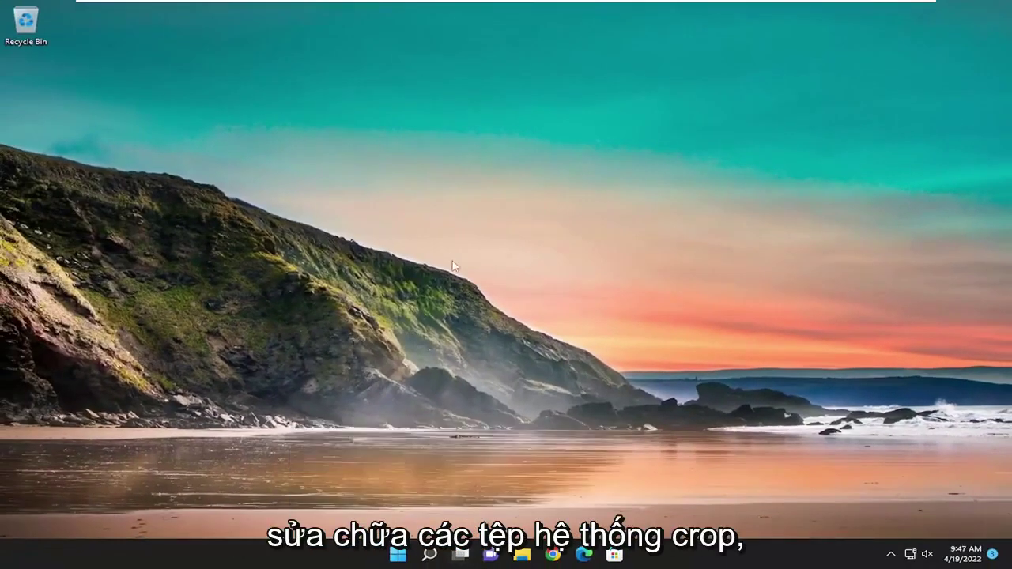
left_click(428, 553)
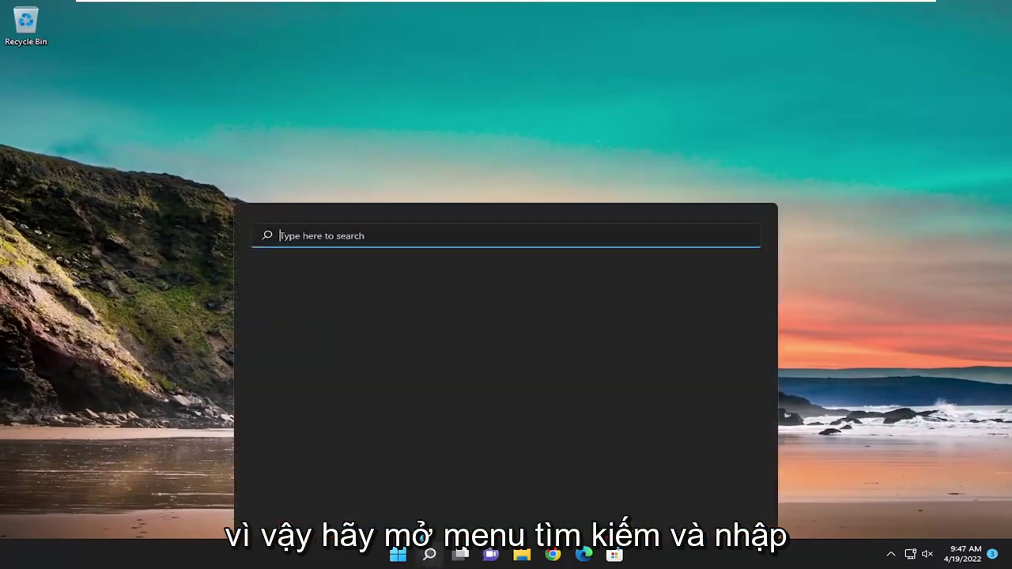
type("cmd")
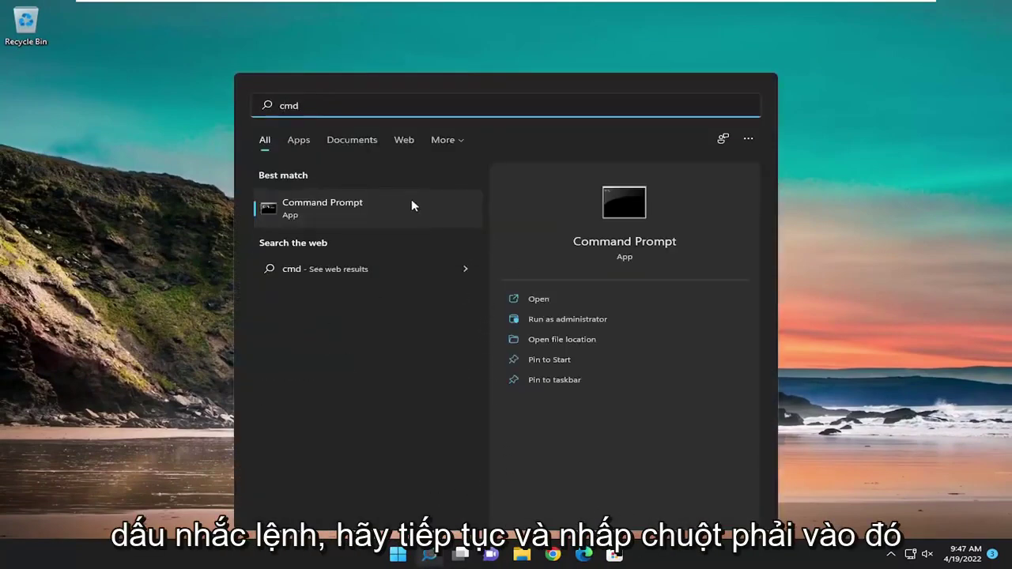
right_click(392, 208)
left_click(450, 225)
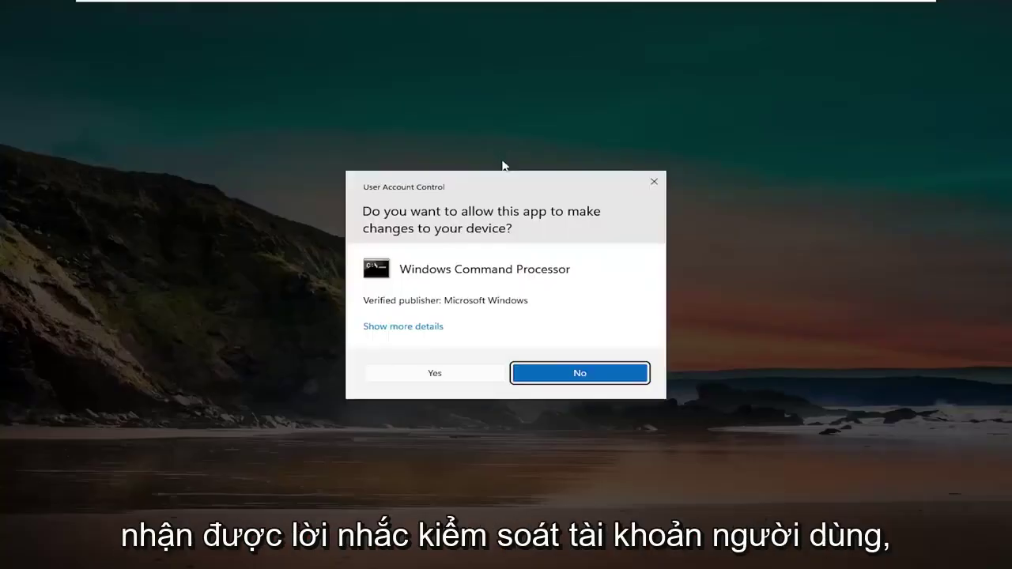
left_click(436, 375)
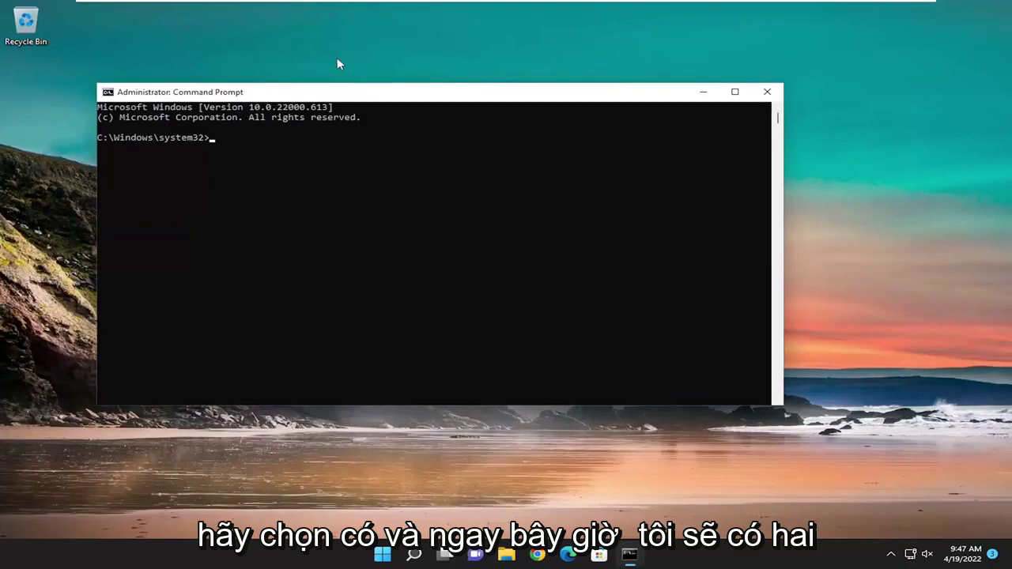
left_click_drag(369, 87, 425, 105)
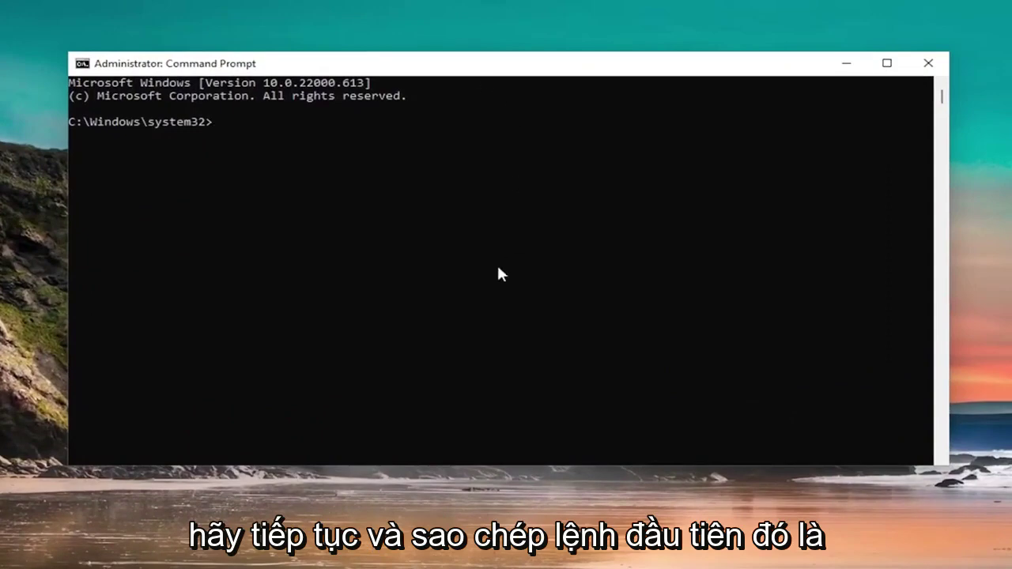
Paste and run sfc /scannow, letting verification reach 100% with no integrity violations
right_click(463, 68)
mouse_move(549, 193)
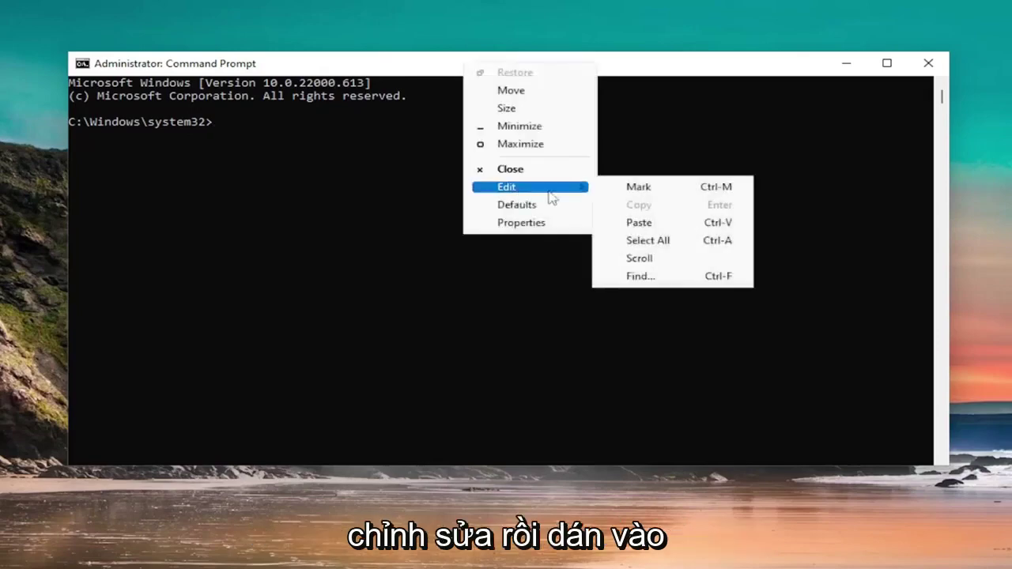
left_click(641, 222)
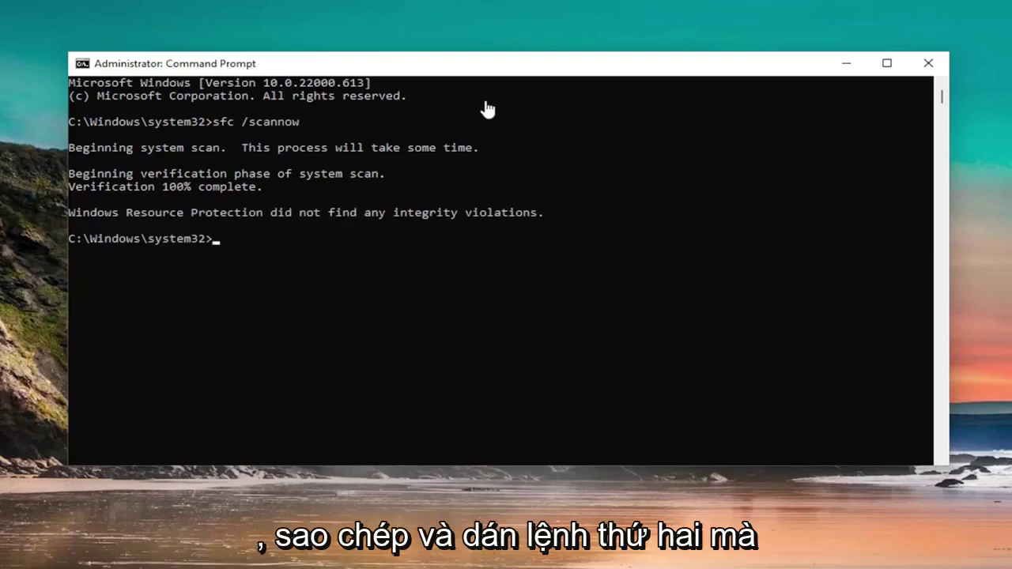
Paste and run DISM.exe /Online /Cleanup-image /Restorehealth until the restore completes successfully
right_click(528, 67)
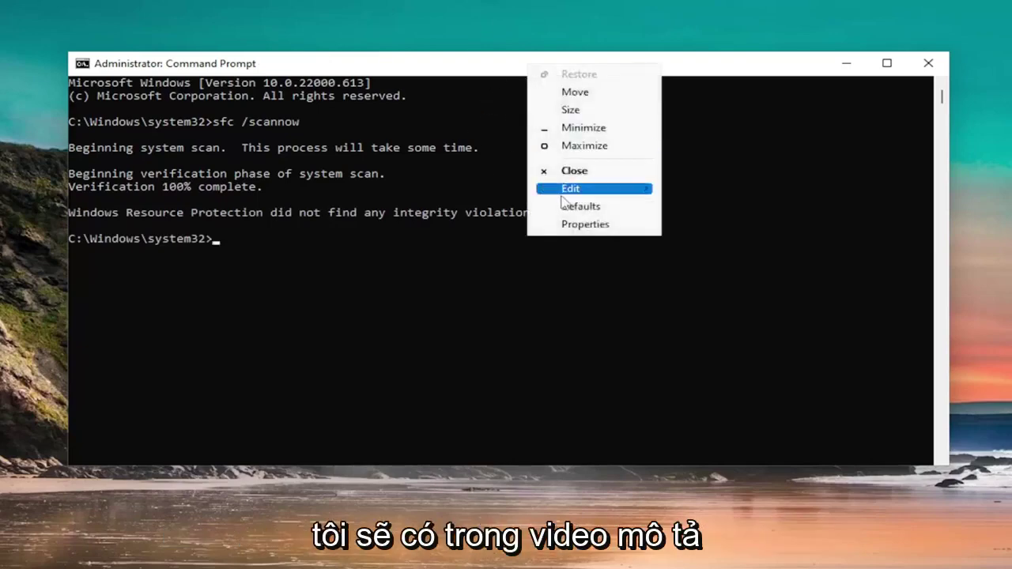
mouse_move(564, 191)
left_click(696, 224)
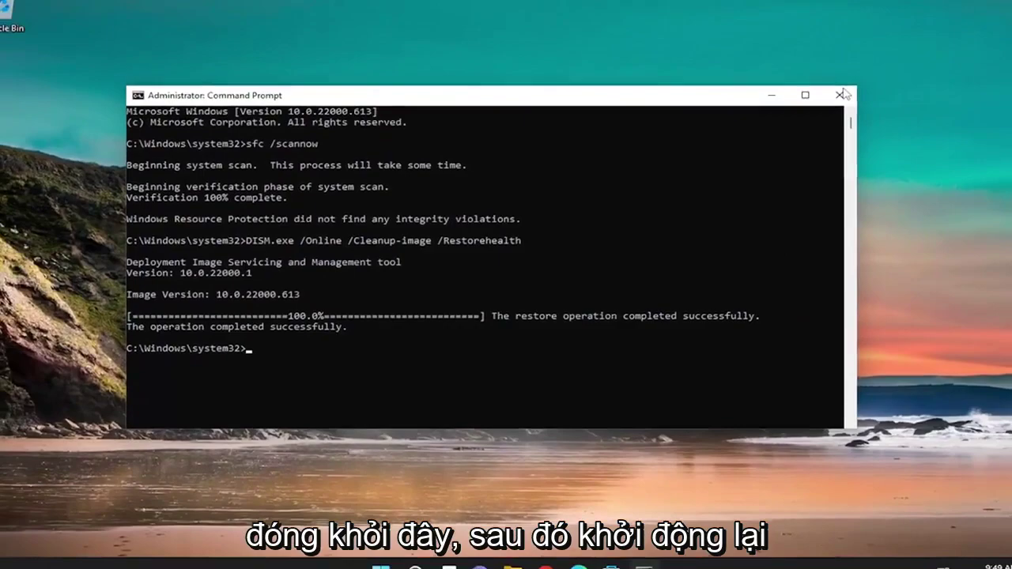
Close Command Prompt and bring up the Start button's shut down or sign out options
left_click(843, 93)
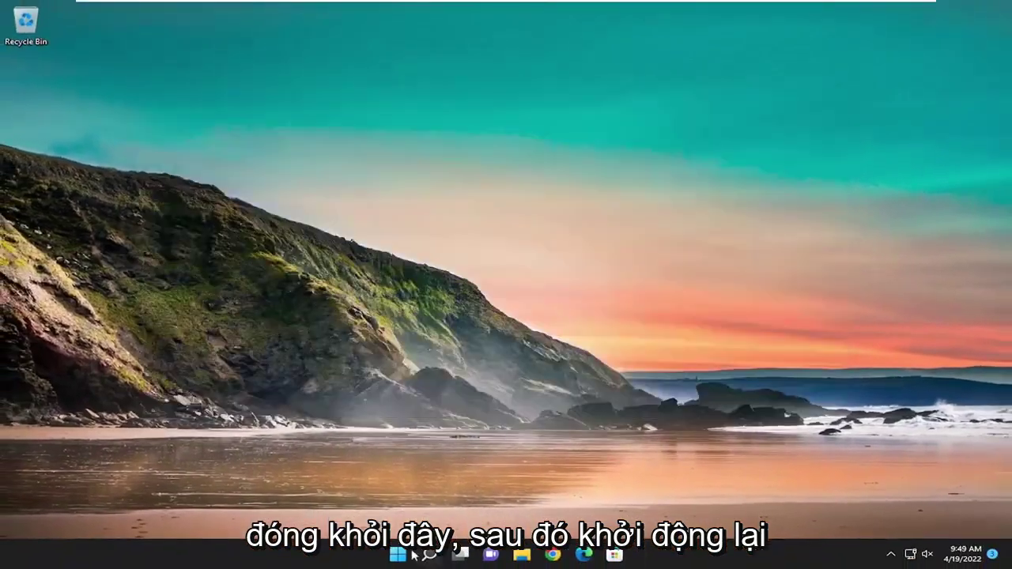
right_click(398, 554)
mouse_move(425, 512)
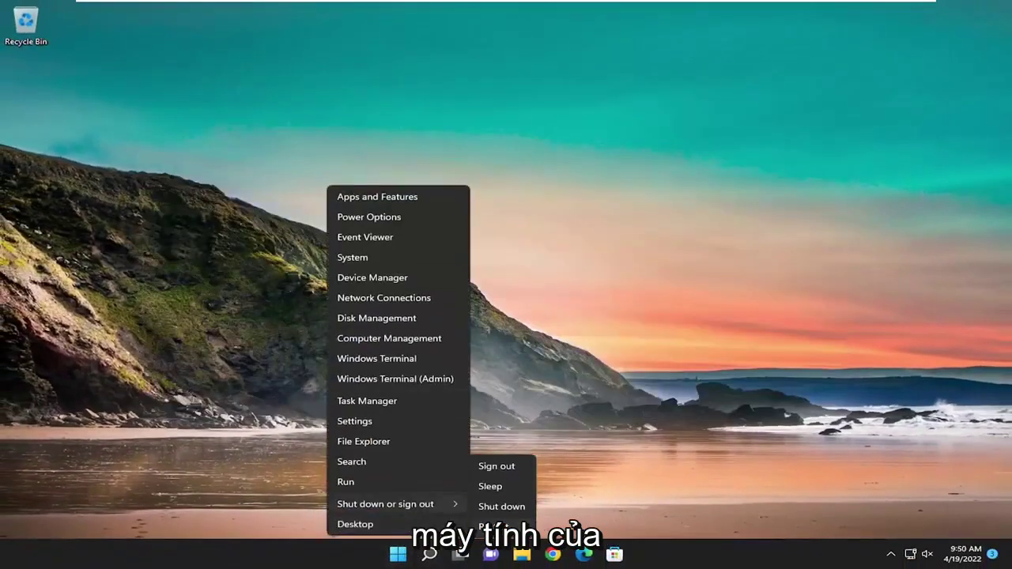